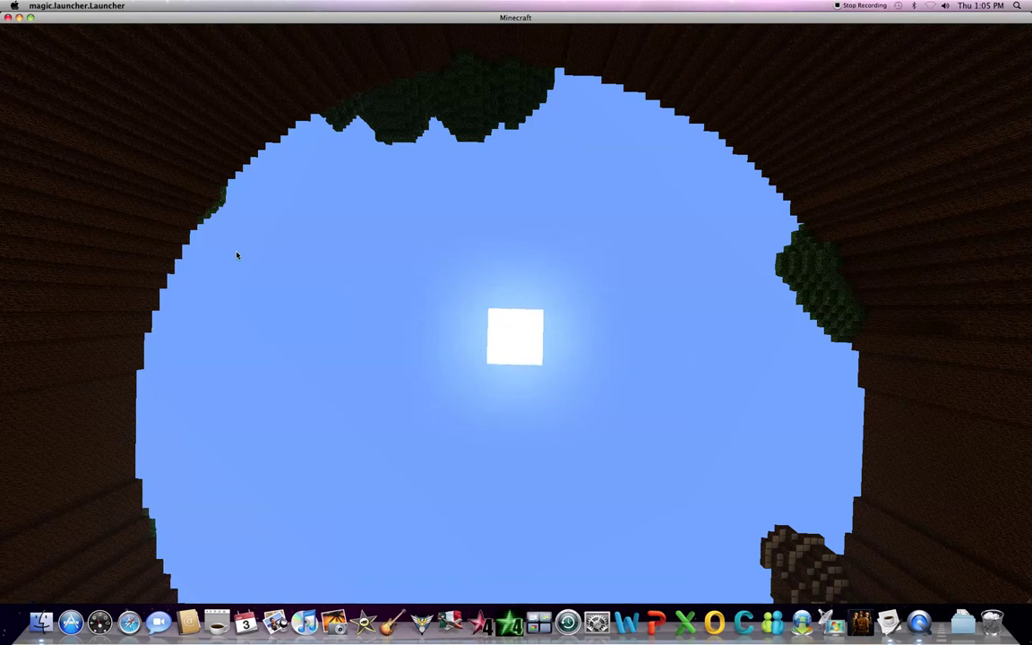
Regain control of the player's view inside the hollow tree trunk.
left_click(236, 255)
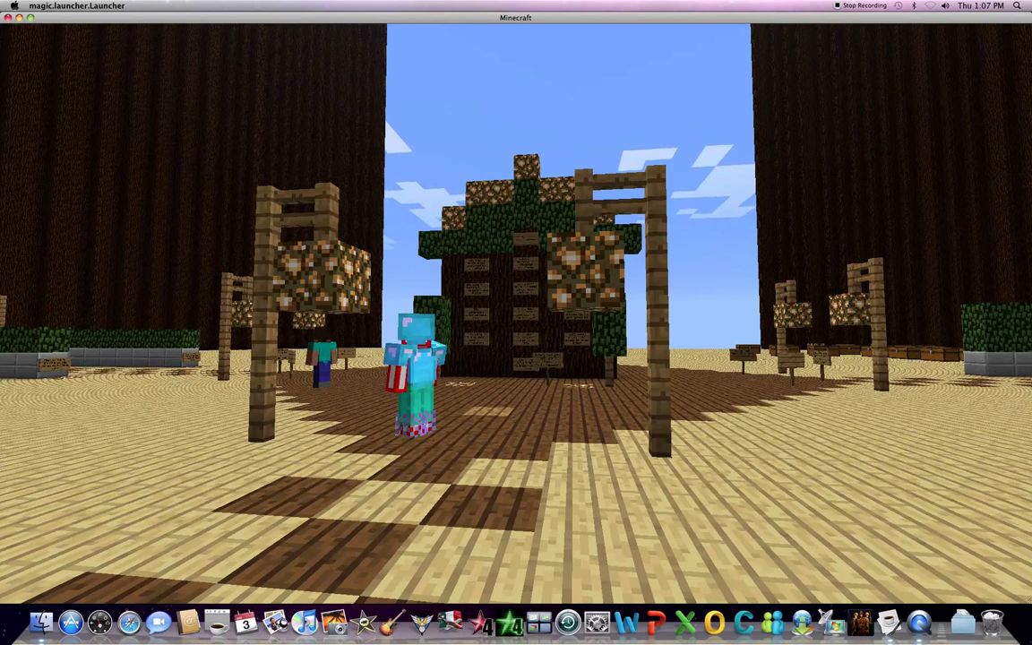
Return to third-person view and sidestep right in front of the rules sign wall.
key("F5")
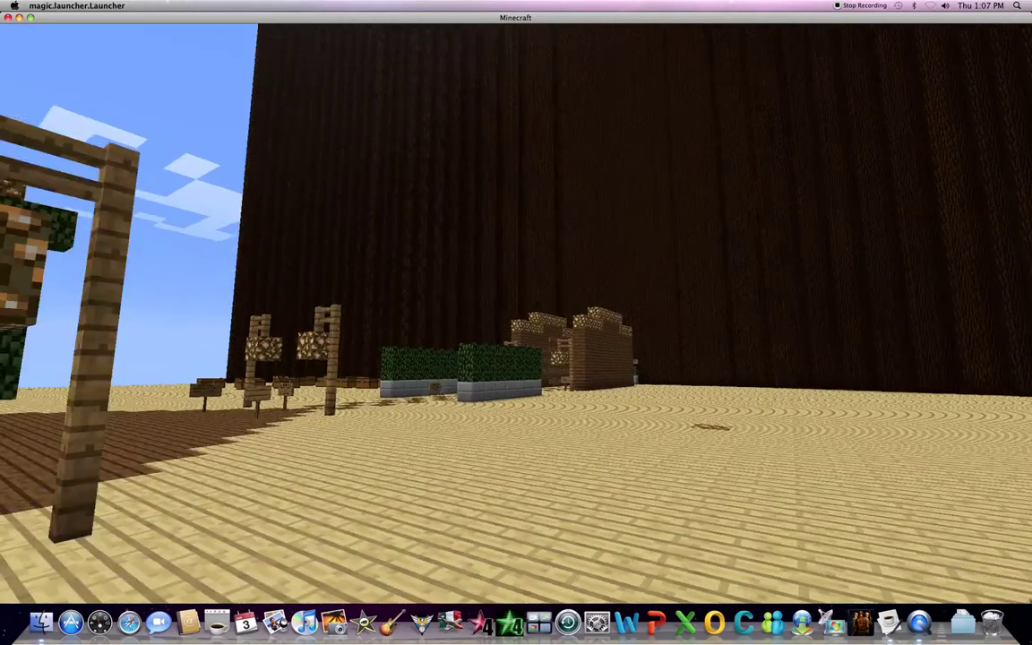
key("F5")
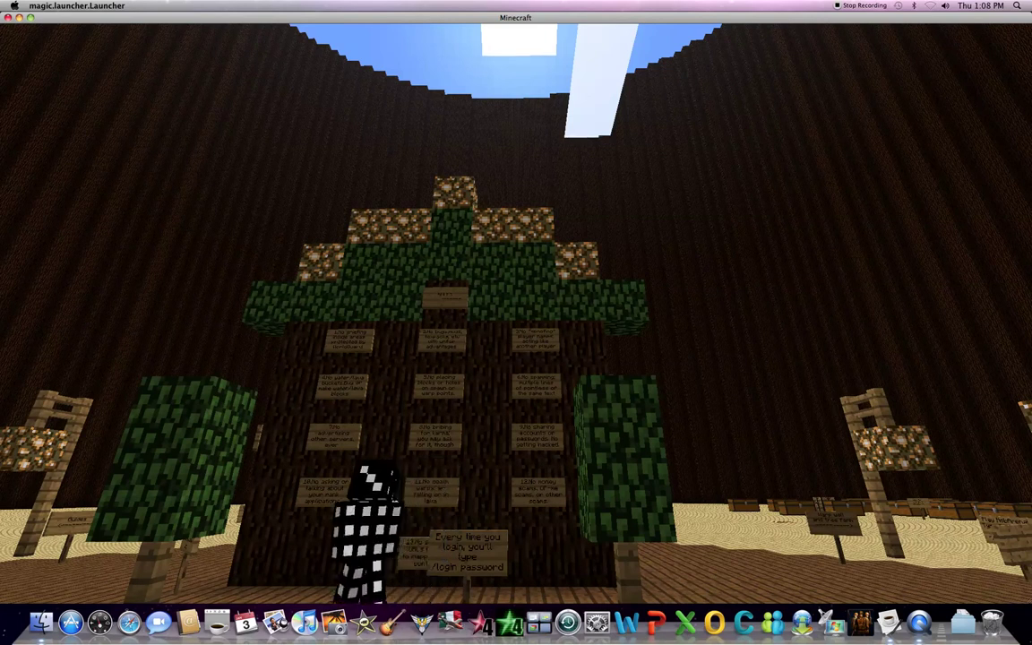
key("d")
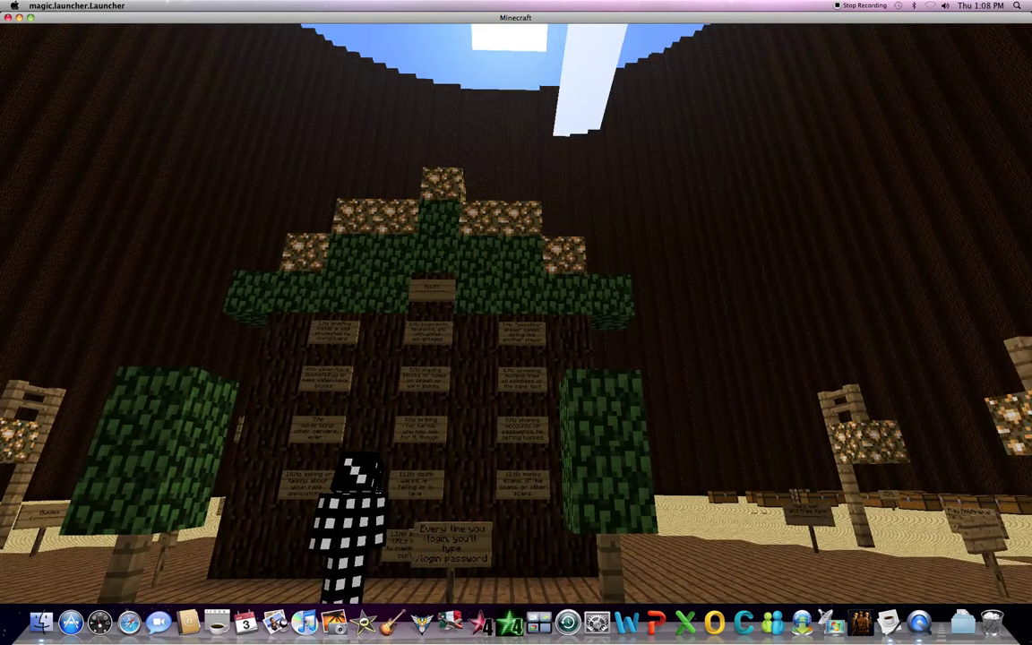